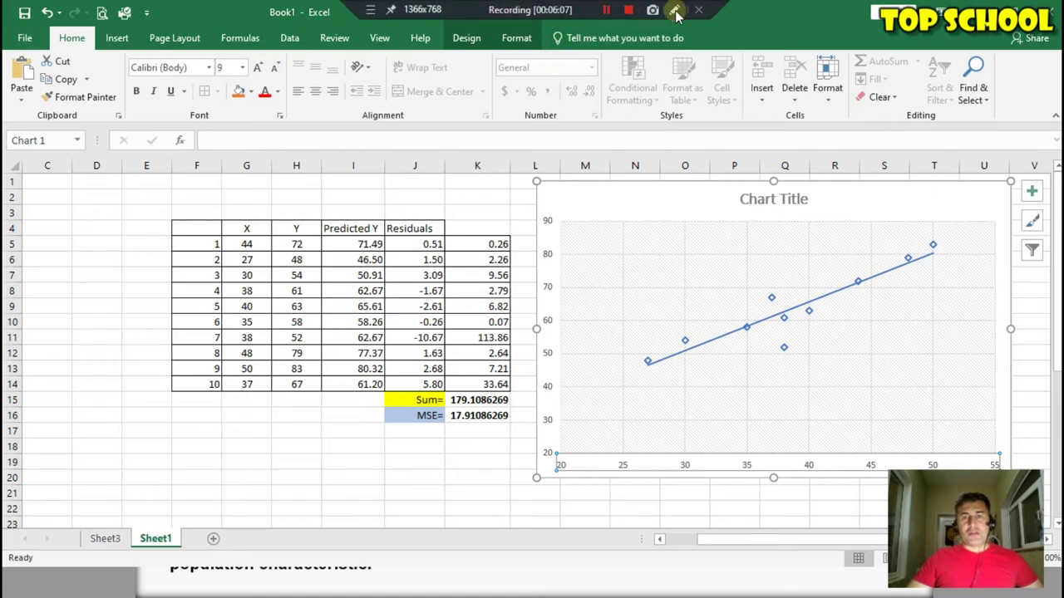
Draw freehand red arrows pointing down at the X and Y column headers of the data table.
left_click(674, 10)
left_click(1053, 55)
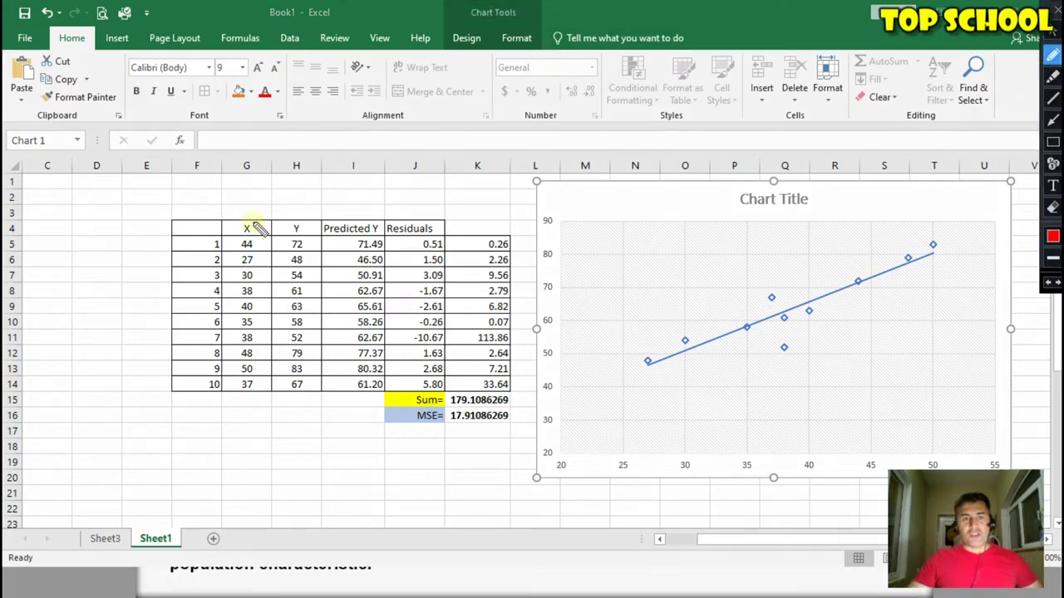
left_click_drag(238, 199, 260, 200)
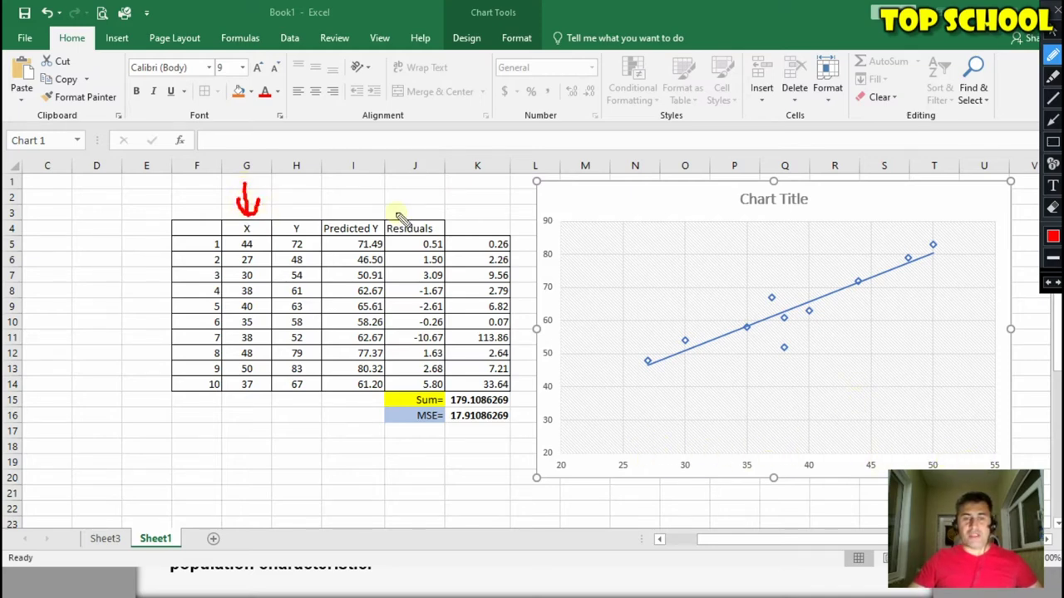
mouse_move(295, 183)
left_mouse_down()
mouse_move(294, 202)
mouse_move(300, 193)
left_mouse_up()
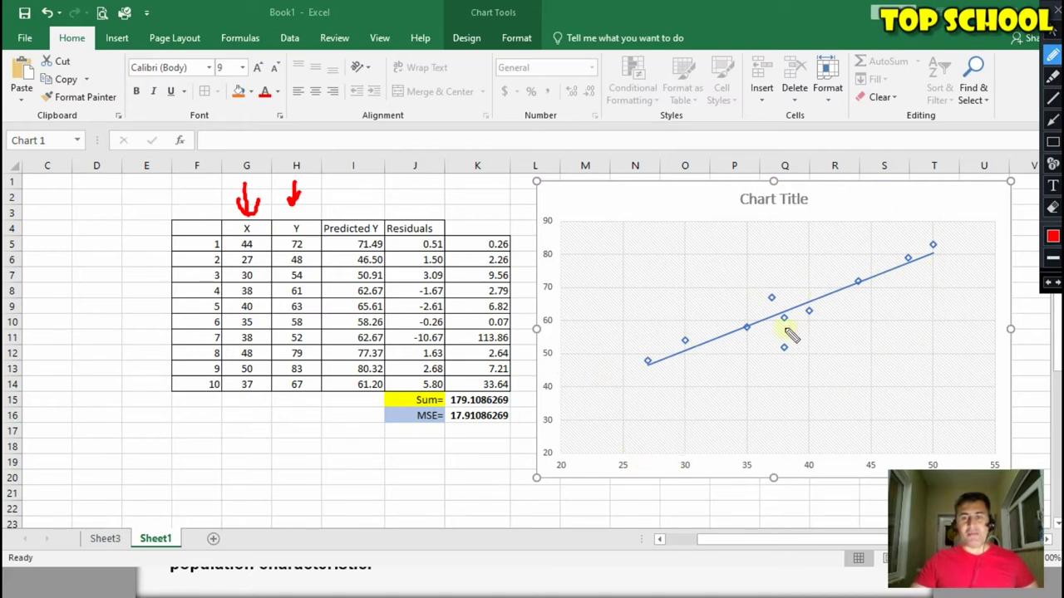
Mark five scatter points that lie off the trendline with freehand red circles.
left_click_drag(767, 287, 769, 301)
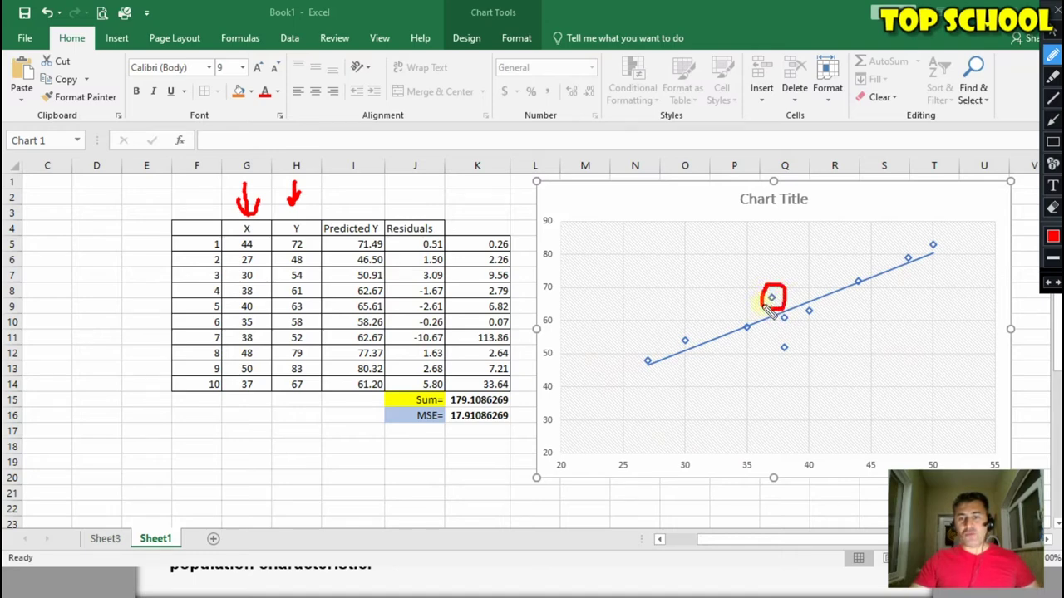
mouse_move(683, 325)
left_mouse_down()
mouse_move(689, 344)
mouse_move(680, 329)
left_mouse_up()
mouse_move(782, 330)
left_mouse_down()
mouse_move(790, 352)
mouse_move(785, 333)
left_mouse_up()
mouse_move(904, 247)
left_mouse_down()
mouse_move(896, 263)
mouse_move(936, 243)
left_mouse_up()
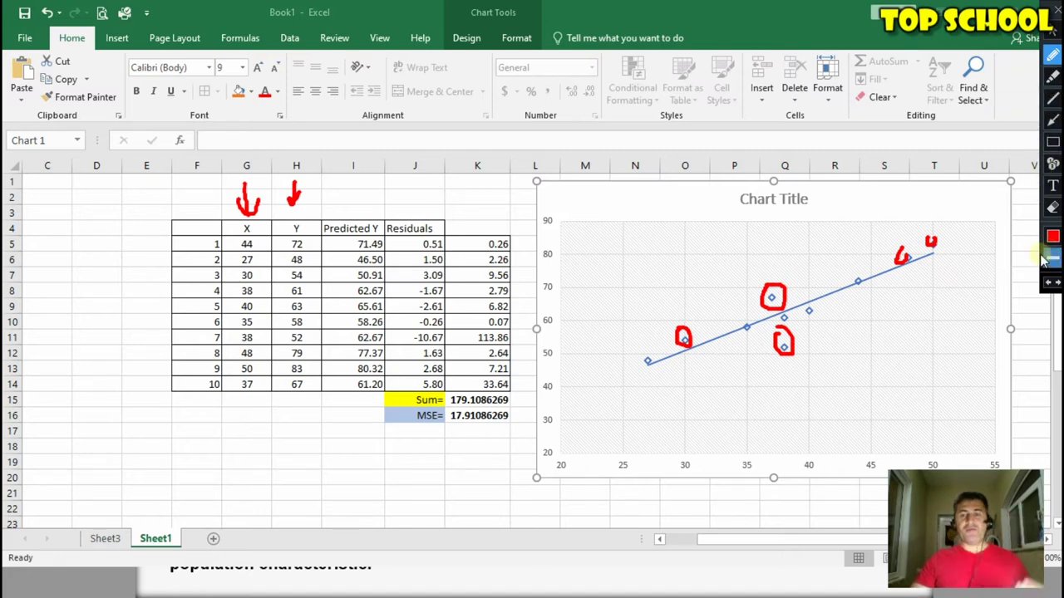
Erase all red annotations from the worksheet and return to the normal pointer.
left_click(1053, 207)
mouse_move(175, 128)
left_mouse_down()
mouse_move(304, 369)
mouse_move(1044, 456)
left_mouse_up()
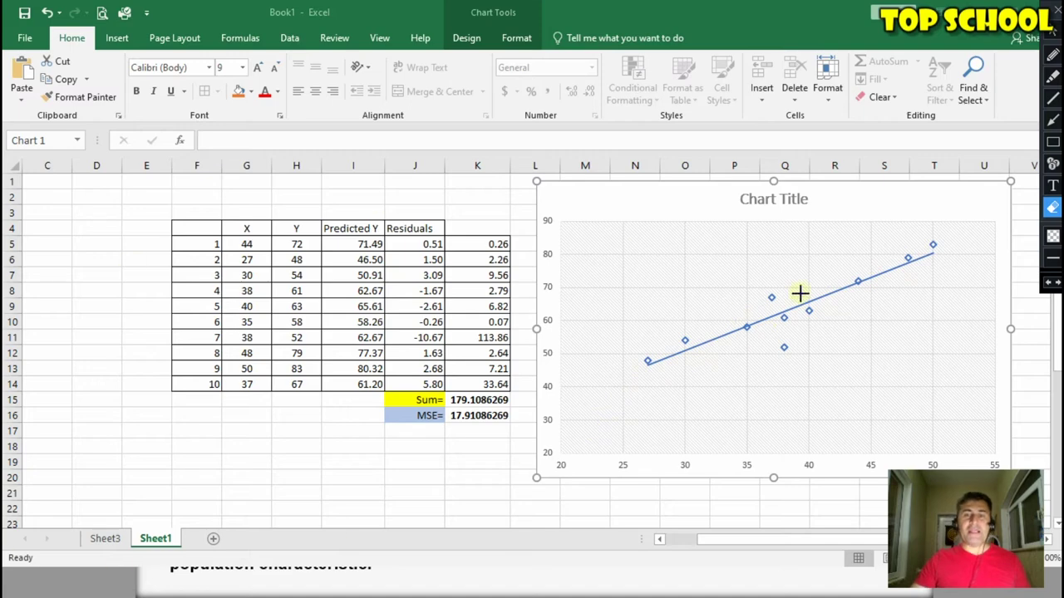
left_click(1053, 40)
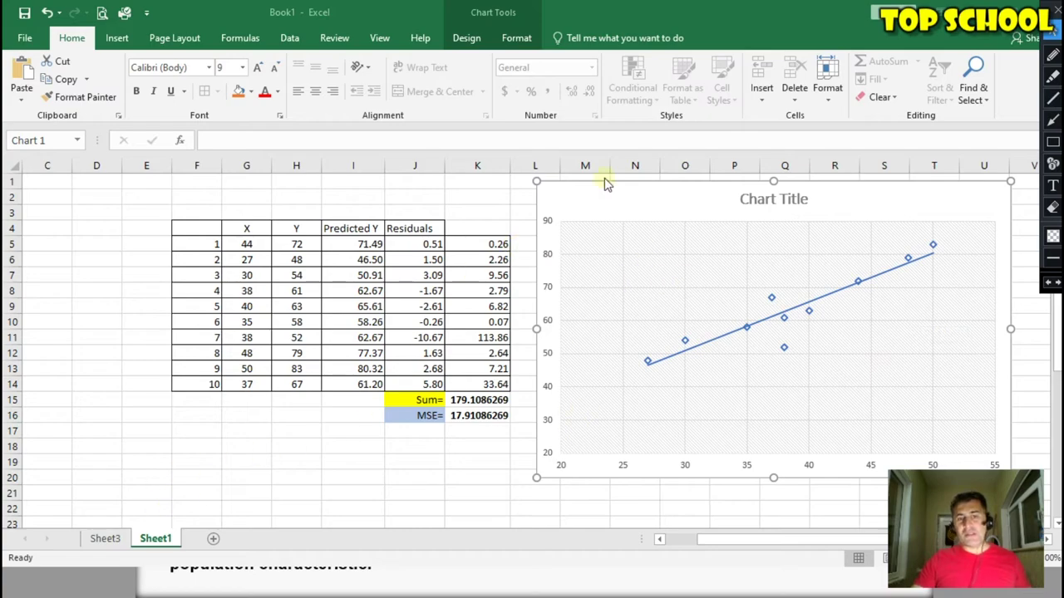
Examine the predicted Y values and residuals in Sheet3's regression output against the table on Sheet1.
left_click(105, 540)
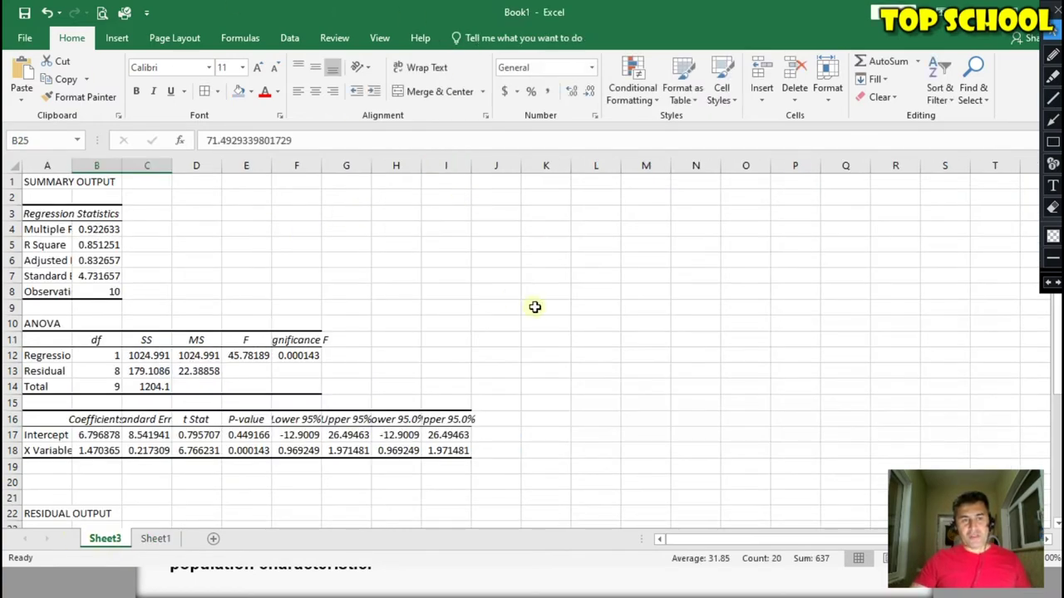
scroll(601, 249, "down", 2)
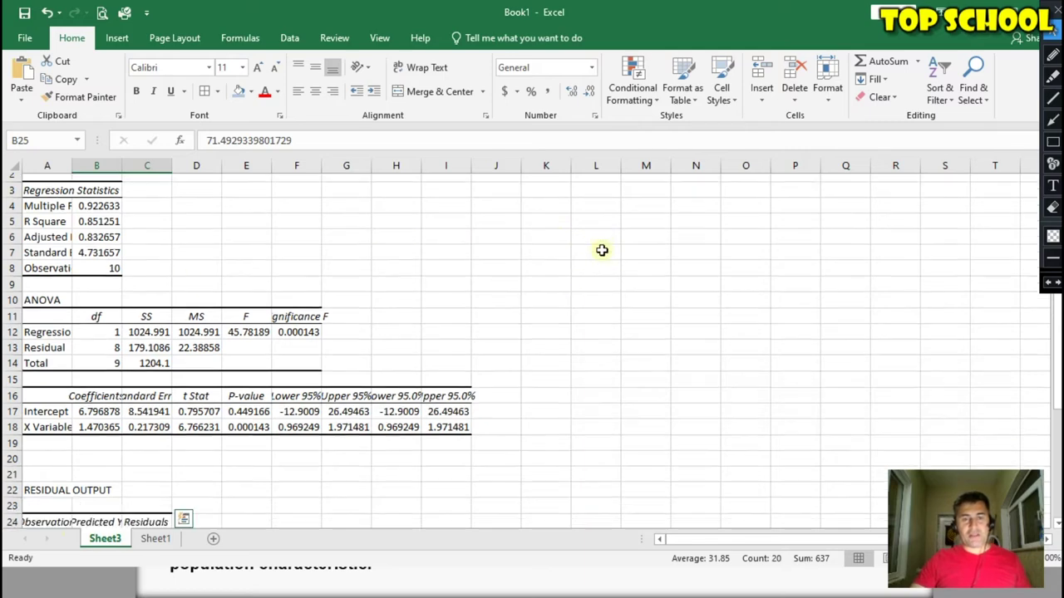
scroll(586, 283, "down", 4)
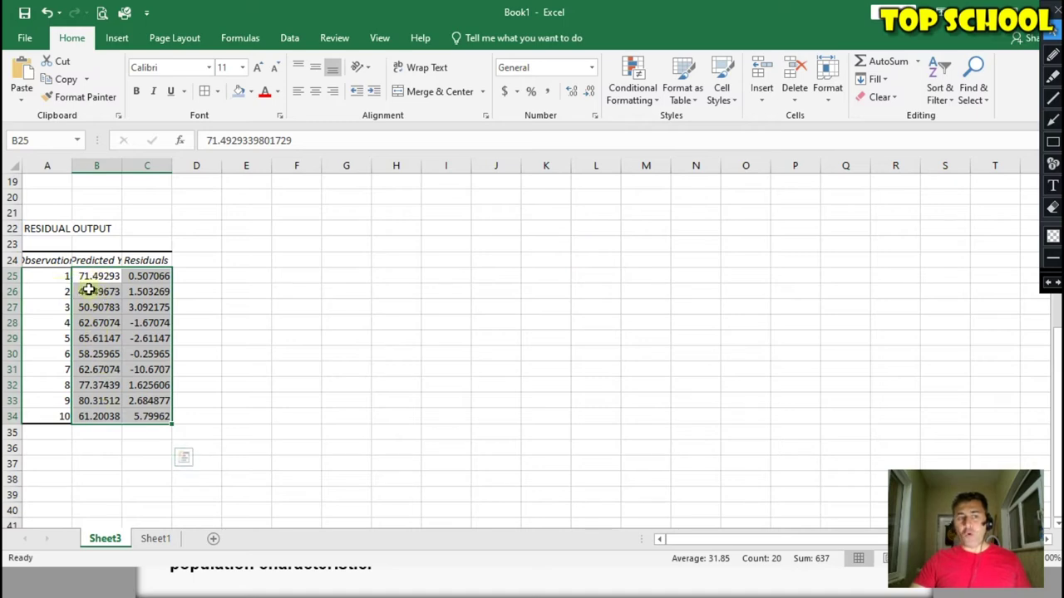
left_click(155, 538)
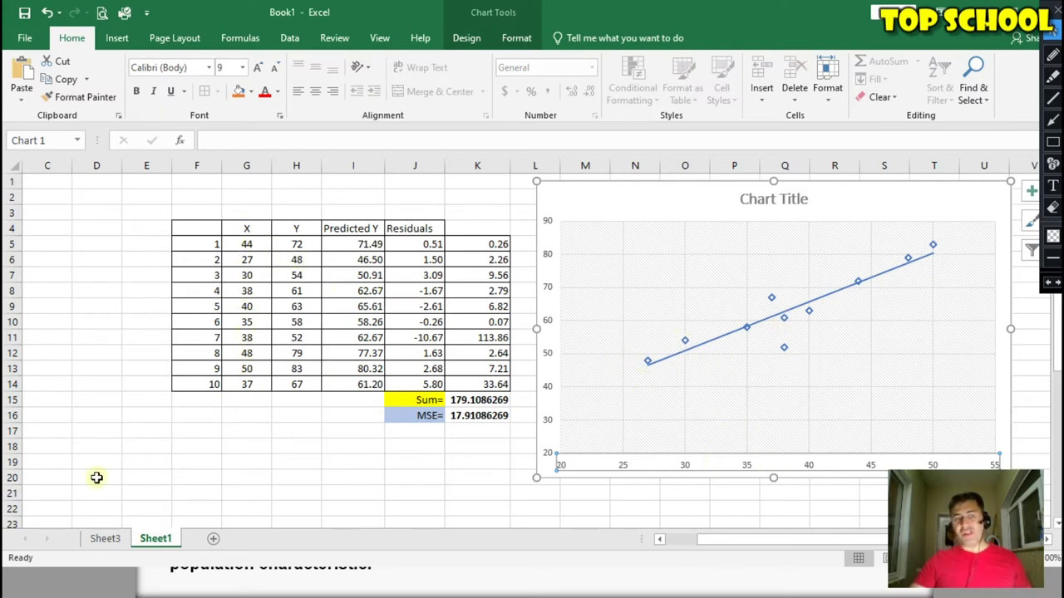
left_click(104, 538)
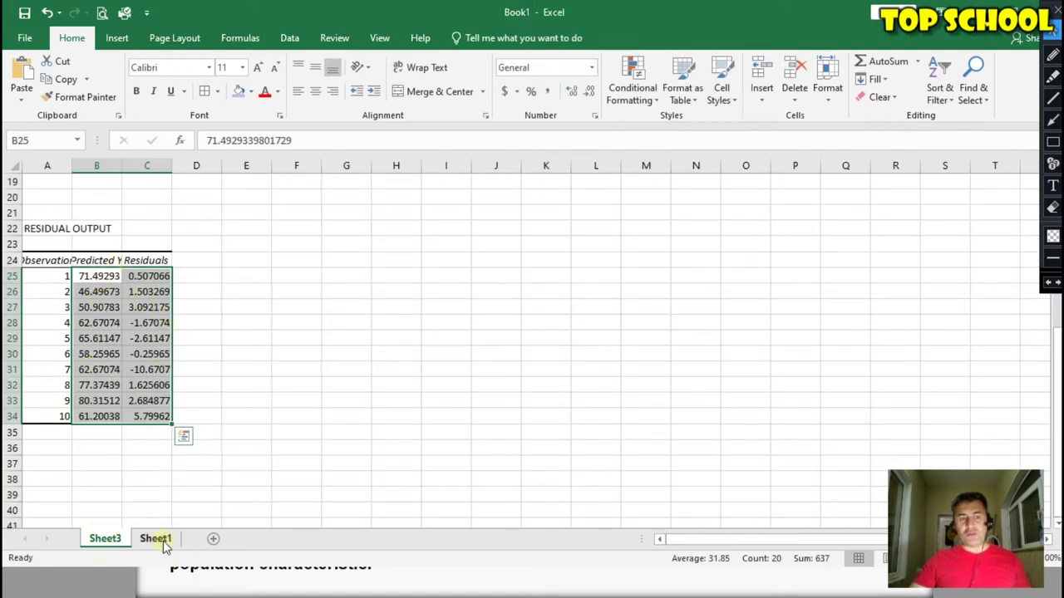
left_click(156, 538)
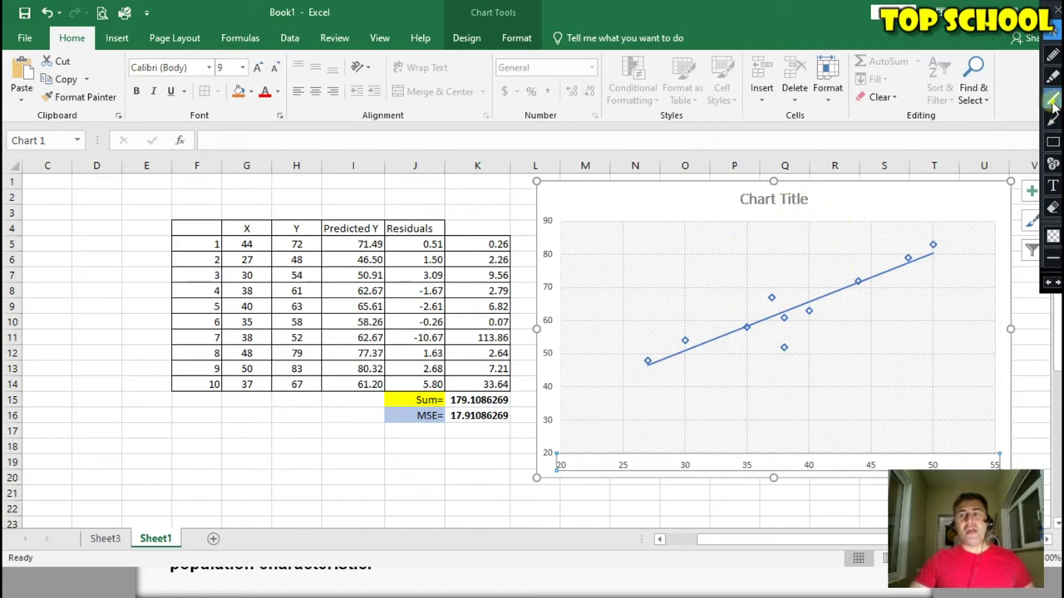
Draw short red near-vertical lines at four scatter points to mark their residual distances from the trendline.
left_click(1053, 141)
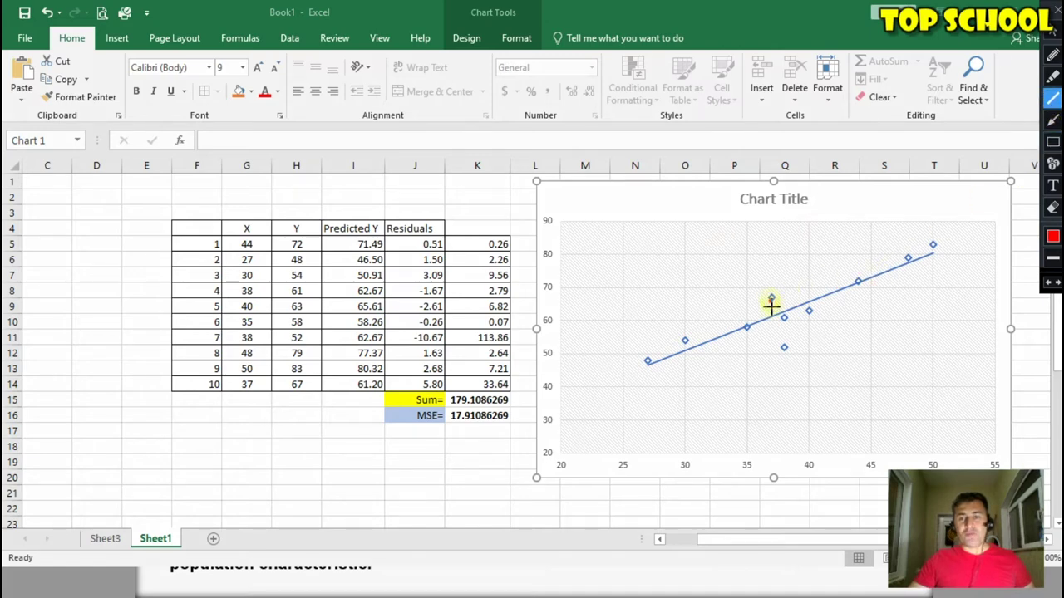
left_click_drag(785, 348, 783, 323)
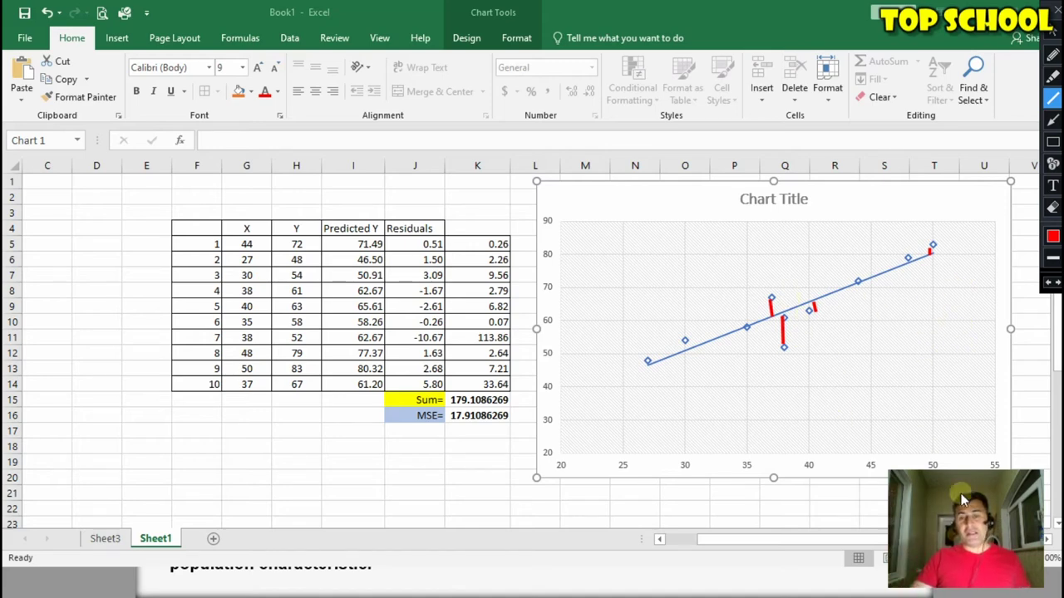
Handwrite the regression equation y = α + β·x + e in red across the upper part of the chart.
left_click(1053, 54)
mouse_move(579, 231)
left_mouse_down()
mouse_move(591, 264)
mouse_move(630, 230)
mouse_move(631, 245)
mouse_move(652, 233)
mouse_move(665, 242)
left_mouse_up()
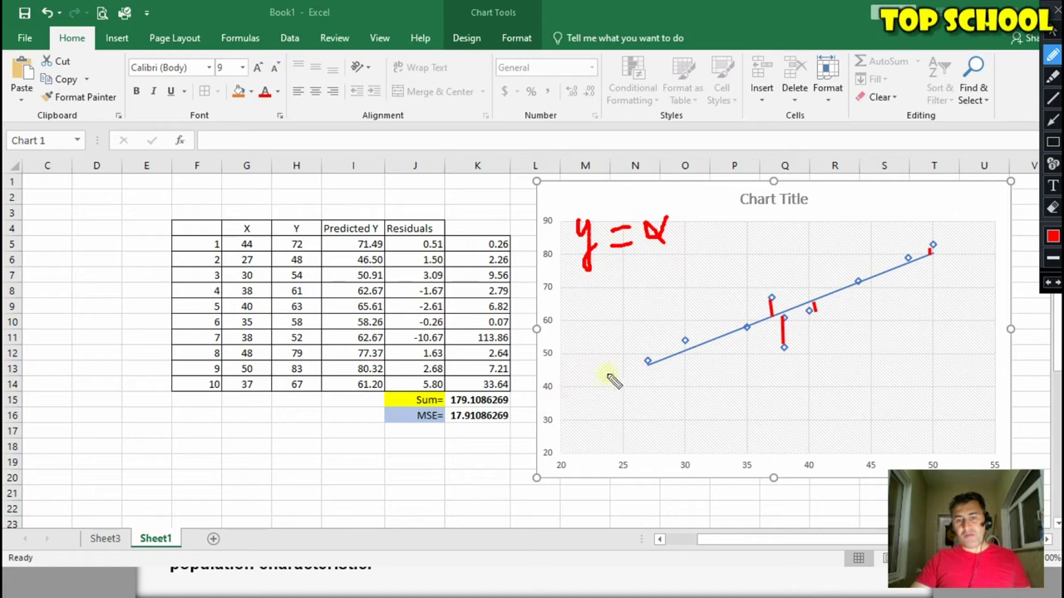
mouse_move(673, 233)
left_mouse_down()
mouse_move(700, 232)
mouse_move(686, 246)
left_mouse_up()
mouse_move(717, 201)
left_mouse_down()
mouse_move(715, 257)
mouse_move(731, 229)
mouse_move(722, 249)
left_mouse_up()
left_click(751, 235)
mouse_move(758, 214)
left_mouse_down()
mouse_move(774, 236)
mouse_move(765, 248)
mouse_move(821, 228)
mouse_move(811, 242)
mouse_move(854, 214)
mouse_move(862, 236)
left_mouse_up()
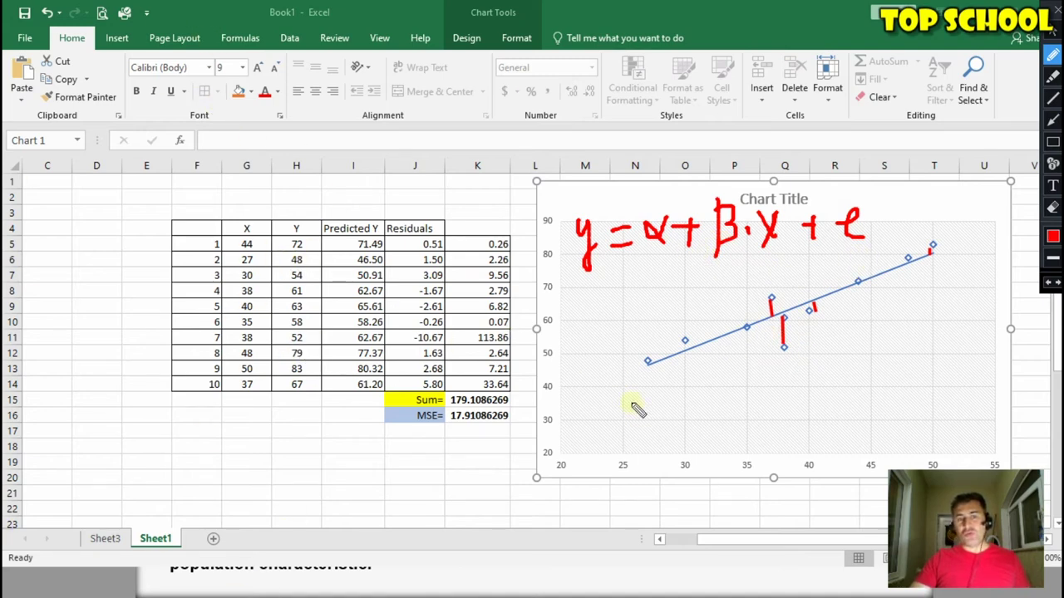
Handwrite "y₁ =" below the trendline and put parentheses around α + β·x in the equation.
mouse_move(617, 384)
left_mouse_down()
mouse_move(655, 426)
mouse_move(688, 400)
mouse_move(688, 410)
left_mouse_up()
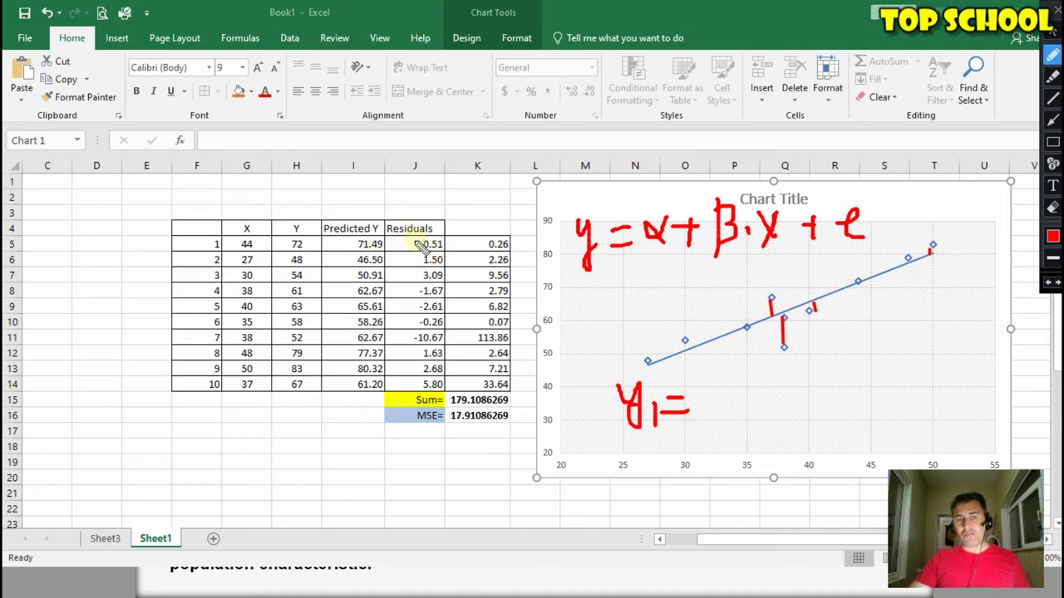
left_click_drag(657, 187, 643, 259)
mouse_move(784, 186)
left_mouse_down()
mouse_move(800, 241)
mouse_move(784, 263)
left_mouse_up()
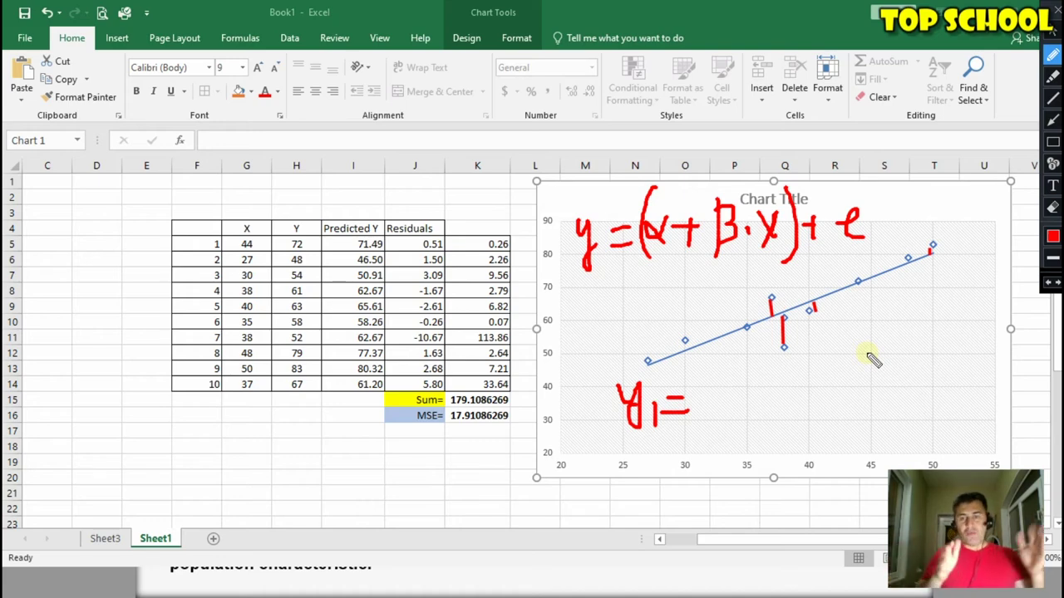
Clear the handwritten annotations and draw two red lines roughly parallel to the trendline, one above and one below the data points.
key("ctrl+shift+e")
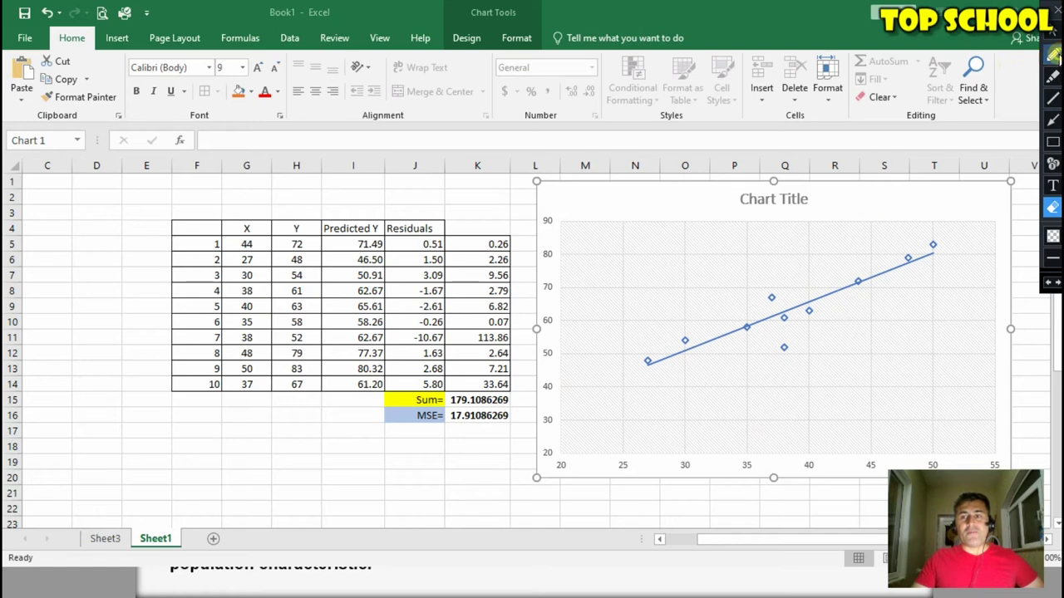
left_click(1054, 98)
left_click_drag(639, 335, 725, 298)
left_click_drag(795, 267, 930, 218)
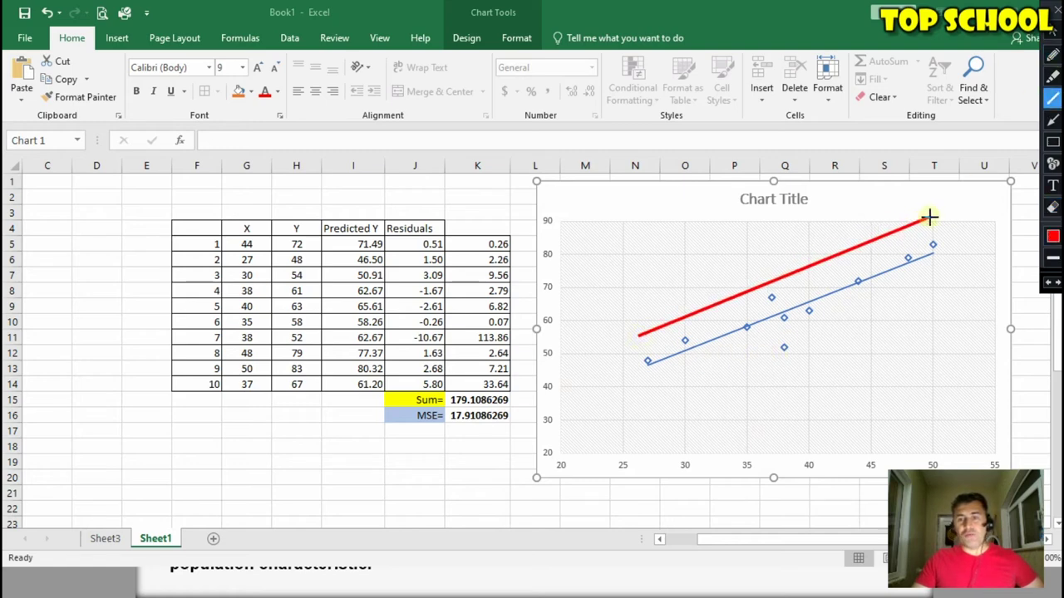
left_click_drag(713, 398, 960, 292)
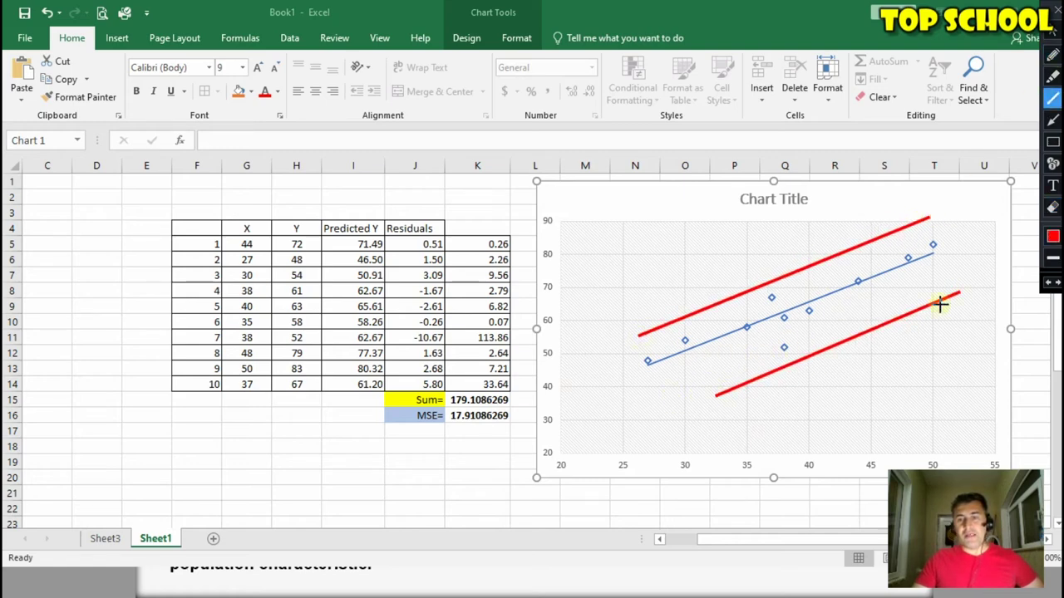
left_click_drag(703, 403, 667, 422)
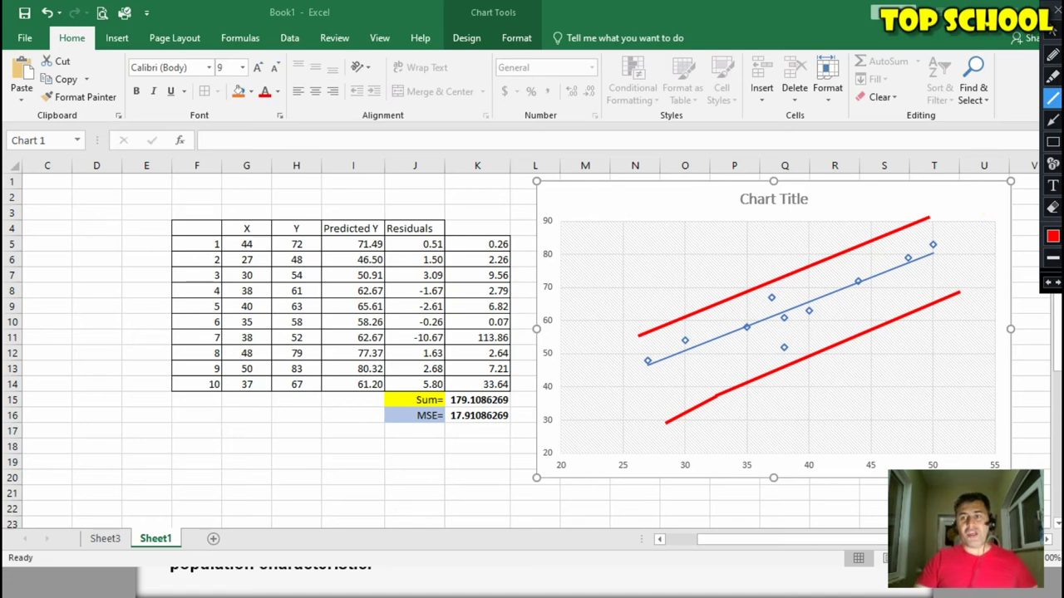
Clear the red lines and switch to the mean square error slide, advancing it to the variance plus squared bias formula.
left_click(1053, 207)
key("alt+Tab")
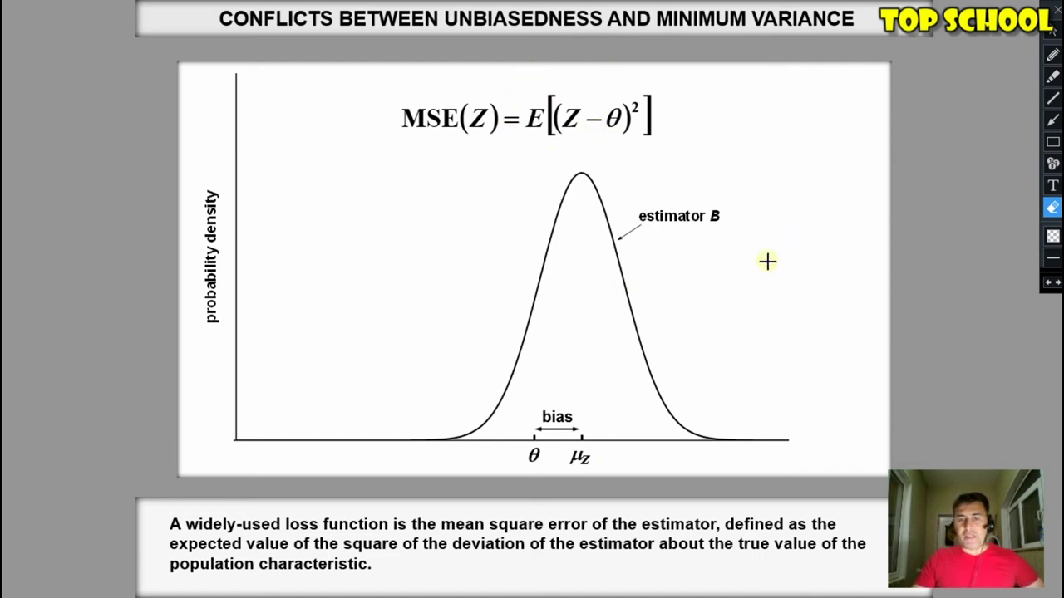
left_click(1052, 31)
left_click(813, 240)
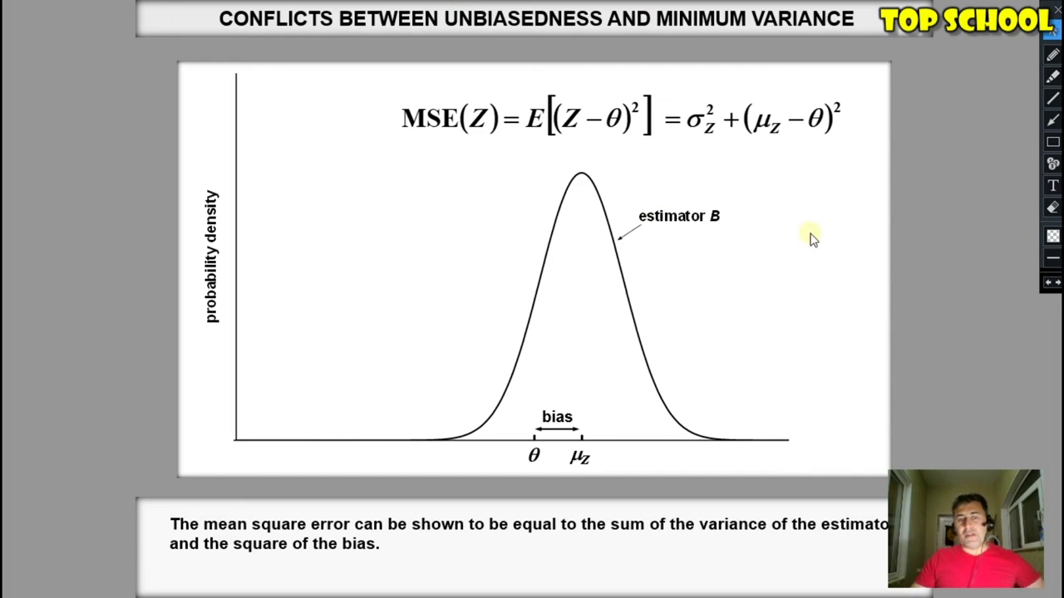